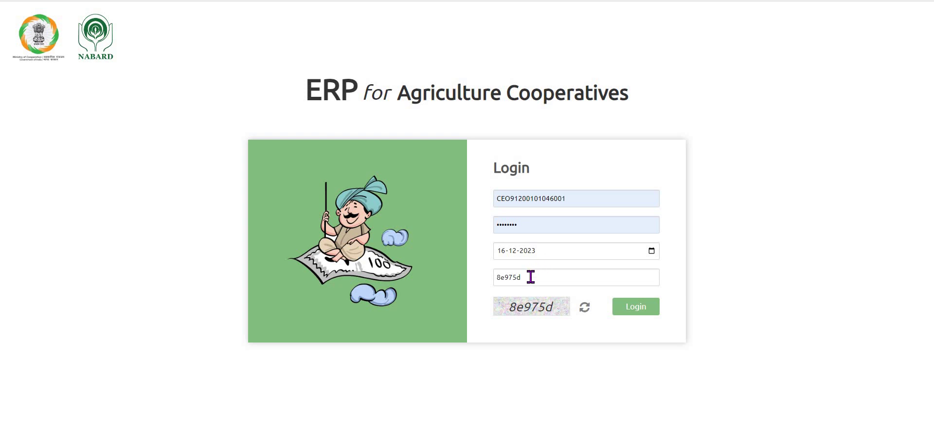
# Log in and dismiss the Configuration dropdown so the five-stage Thrift workflow shows.
pyautogui.click(639, 315)
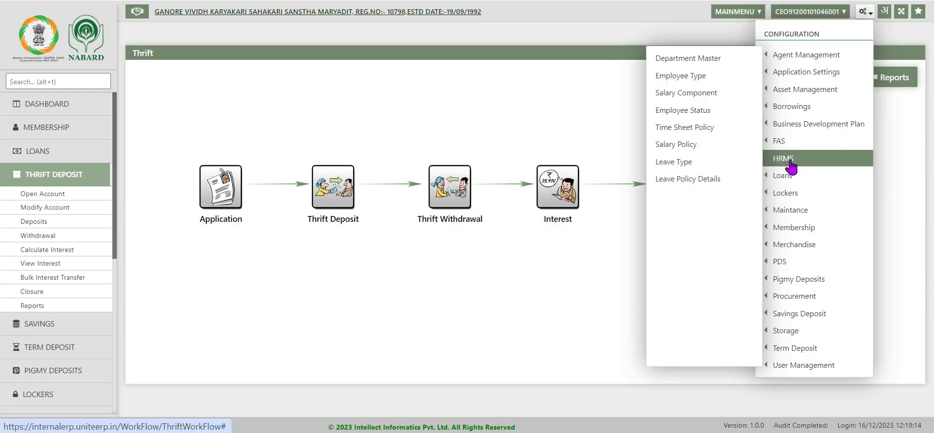
pyautogui.moveTo(803, 313)
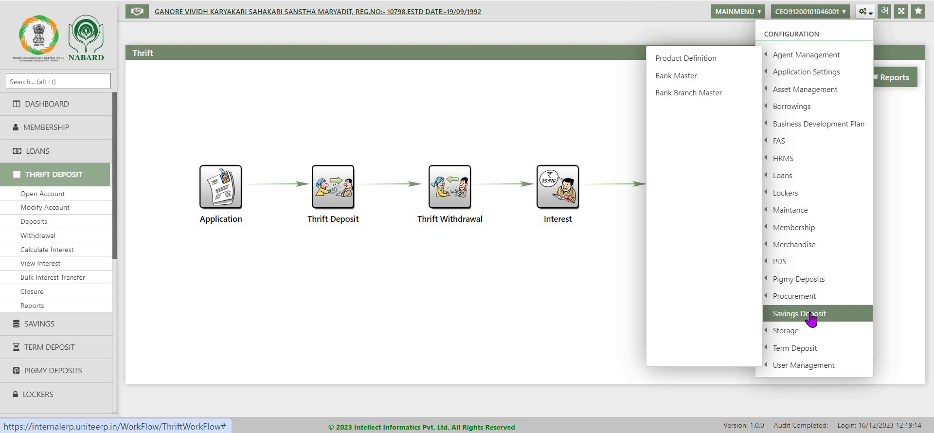
pyautogui.click(811, 317)
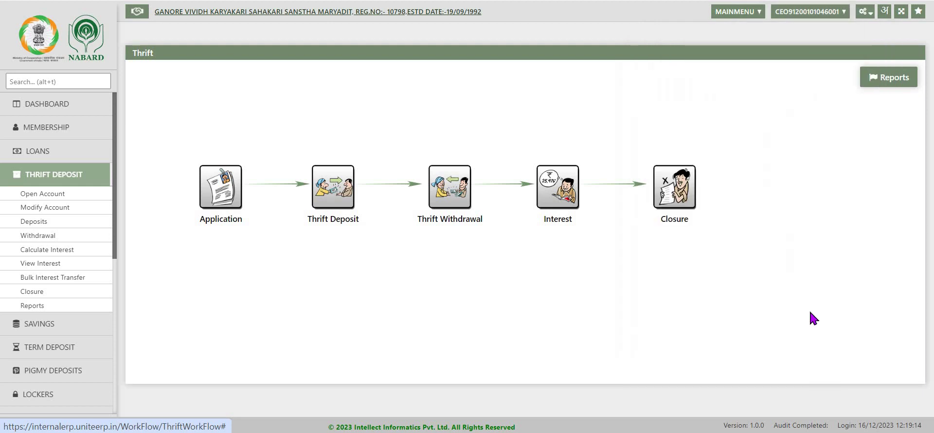
# Save the Thrift Deposits product definition (4% half-yearly interest, 180-day inactivity period).
pyautogui.click(866, 14)
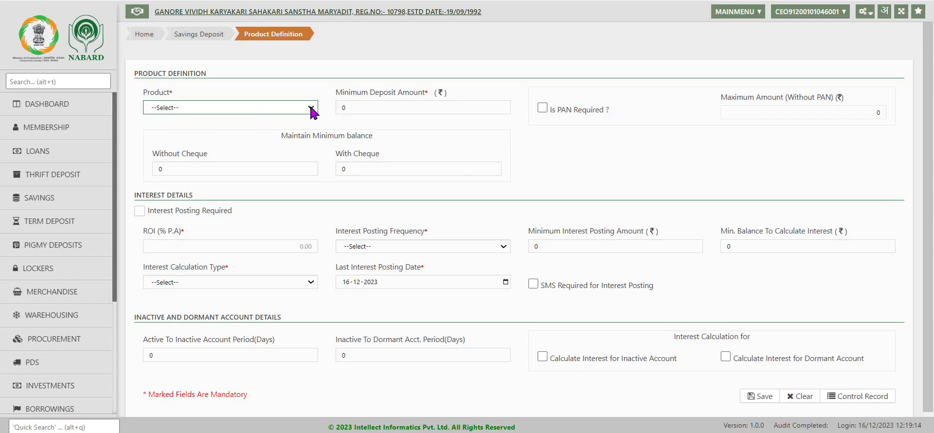
pyautogui.click(311, 106)
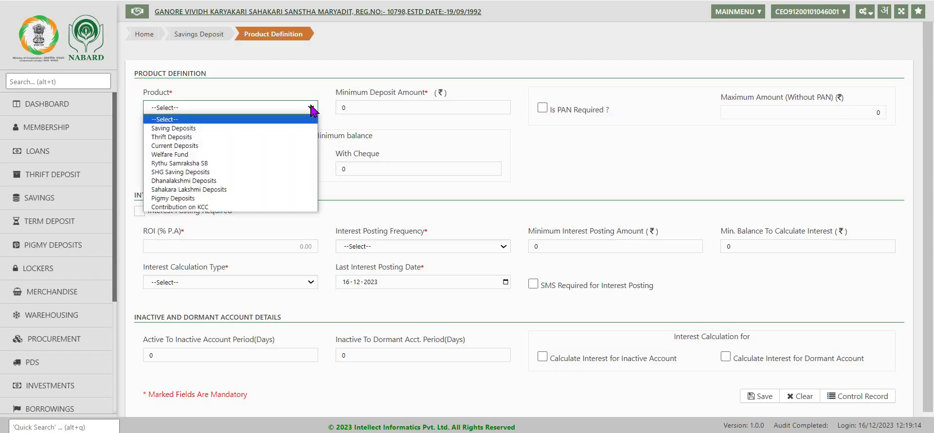
pyautogui.click(210, 137)
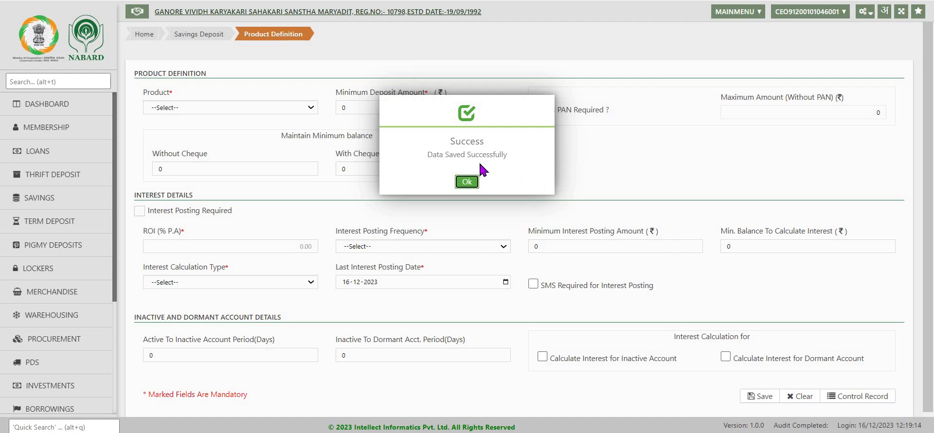
pyautogui.click(468, 183)
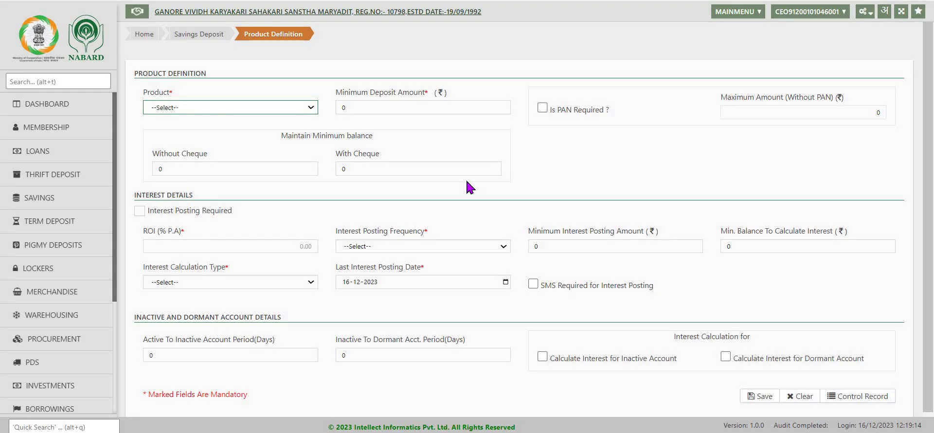
# Return to the dashboard and open the Thrift Deposit module from Services.
pyautogui.click(85, 246)
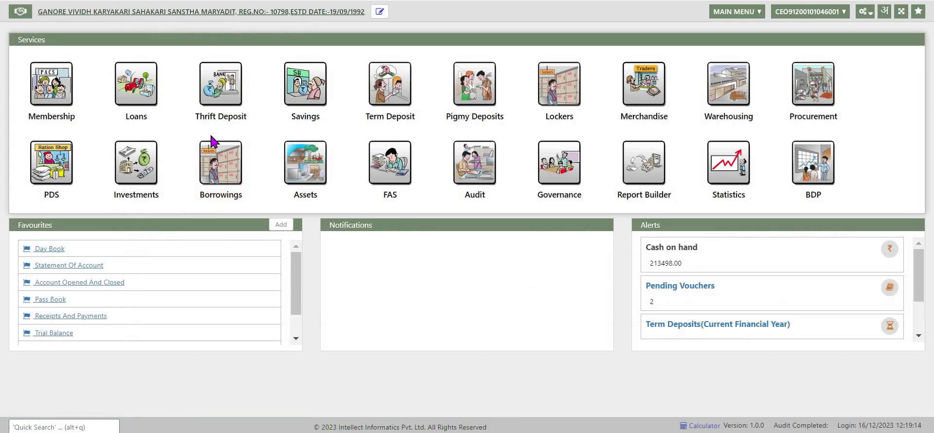
pyautogui.click(227, 99)
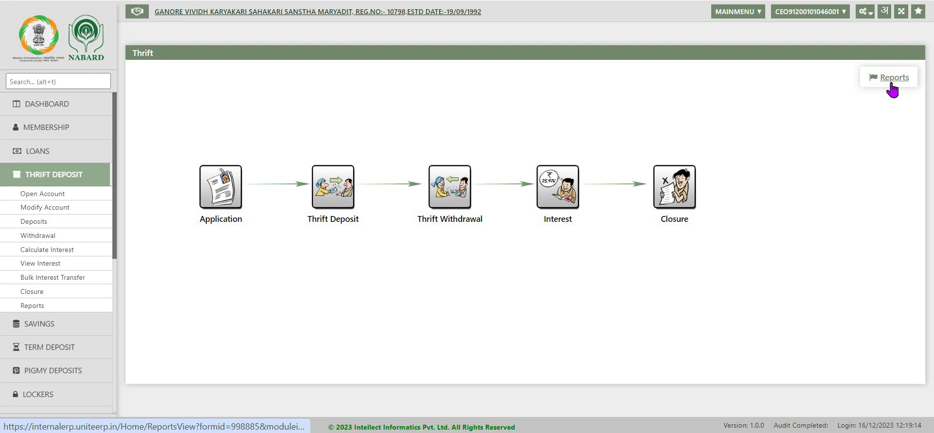
# Fetch member 101500's details into a new application; advancing is blocked by the mandatory-fields warning.
pyautogui.click(222, 201)
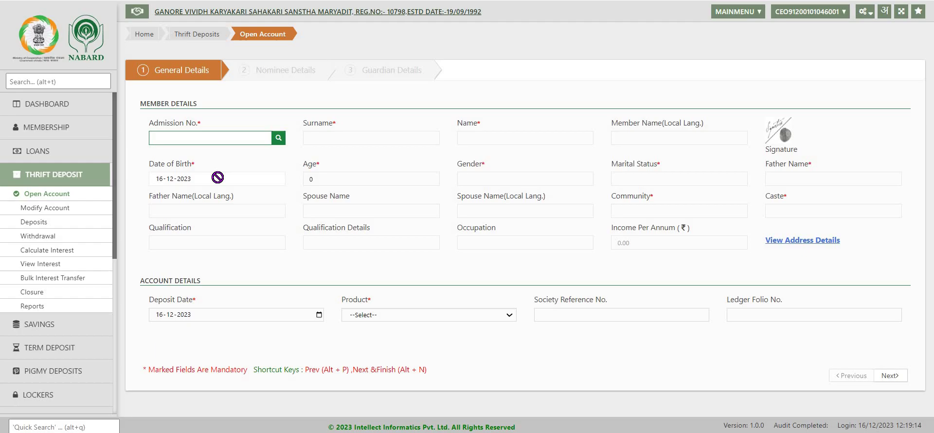
pyautogui.write('1')
pyautogui.write('01500')
pyautogui.press('Tab')
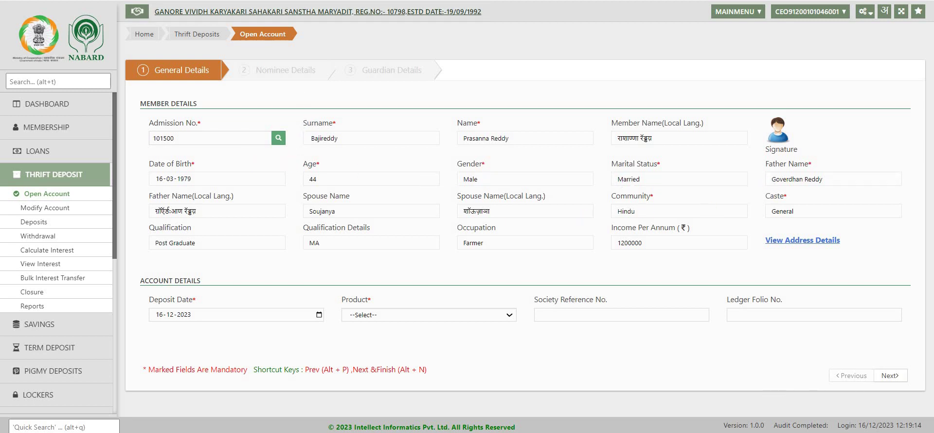
pyautogui.click(889, 375)
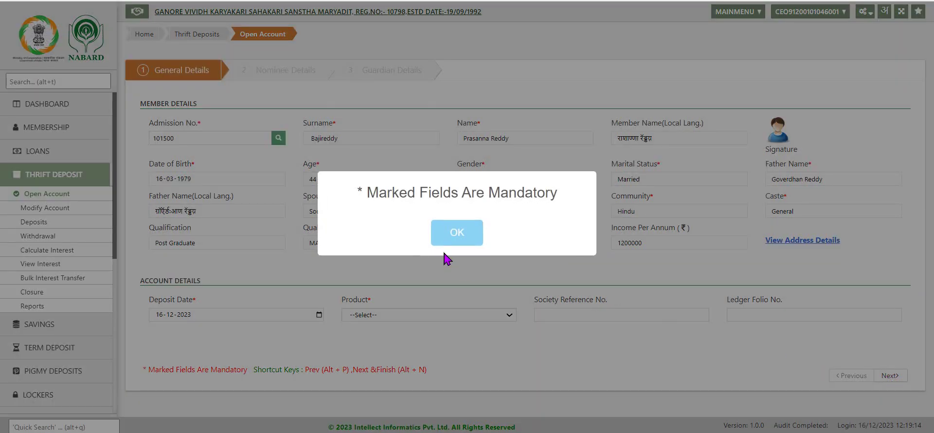
pyautogui.click(456, 237)
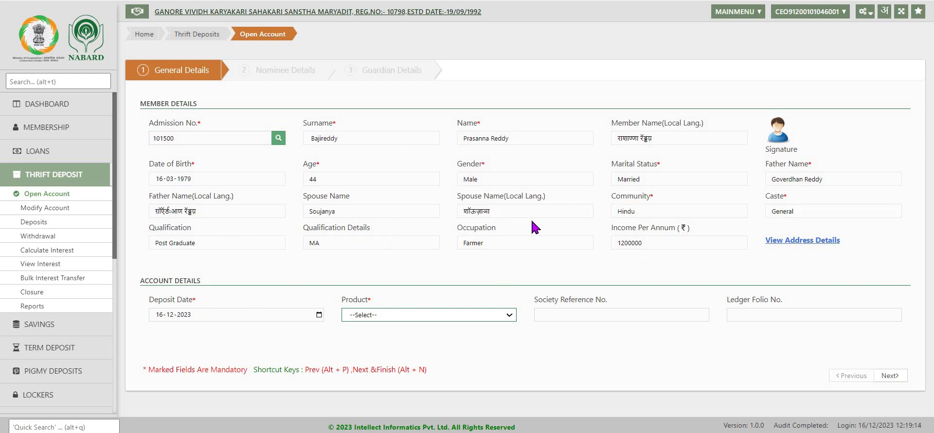
# Choose Thrift Deposits as product, accept the maximum-accounts error, and return to the workflow.
pyautogui.click(510, 316)
pyautogui.click(411, 334)
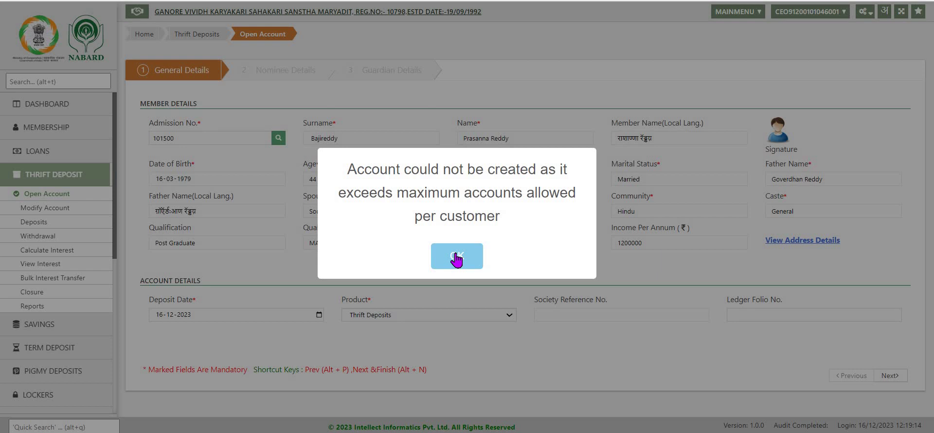
pyautogui.click(456, 260)
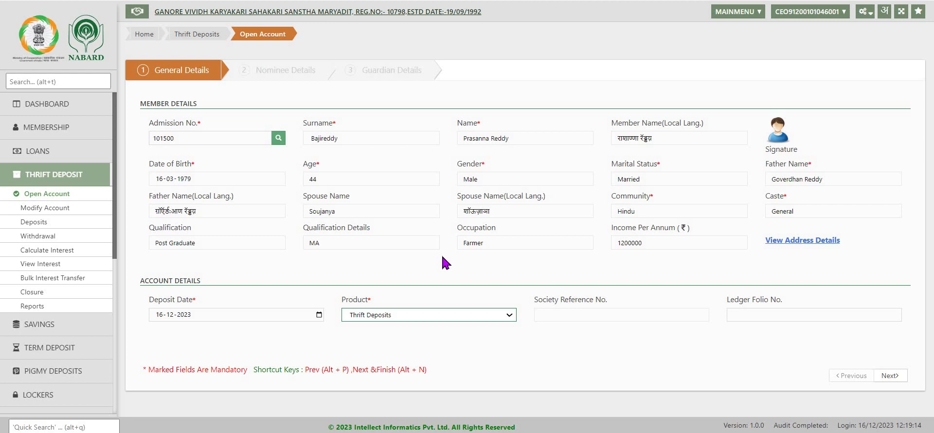
pyautogui.click(443, 263)
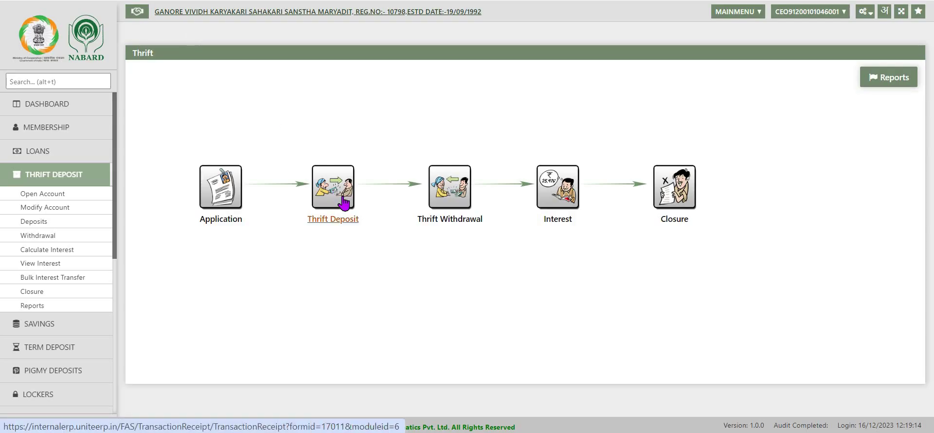
# Enter a 1000.00 cash thrift deposit for member 101500.
pyautogui.click(344, 202)
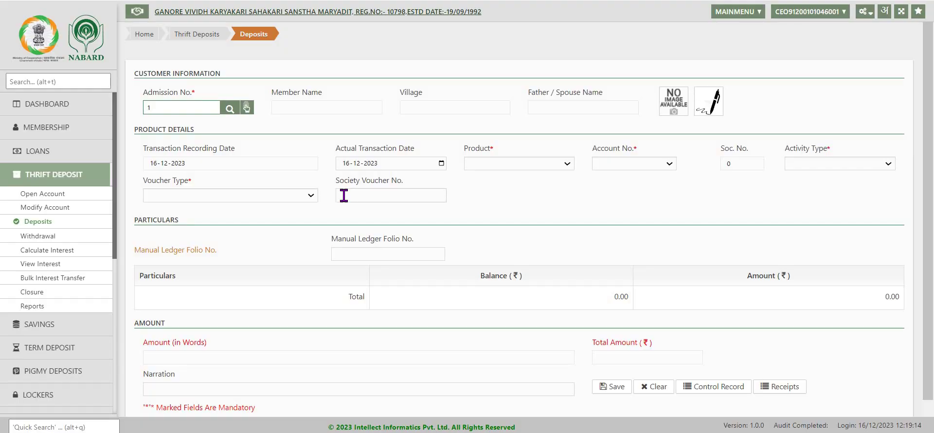
pyautogui.write('01500')
pyautogui.press('Tab')
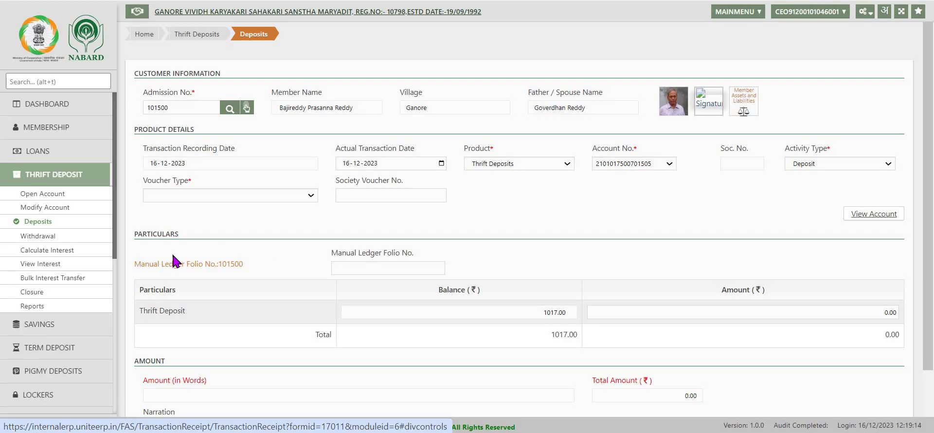
pyautogui.click(312, 196)
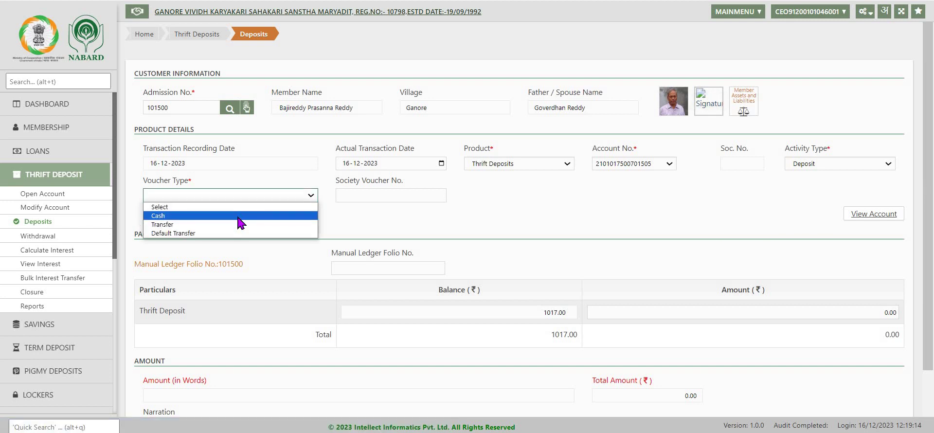
pyautogui.click(240, 217)
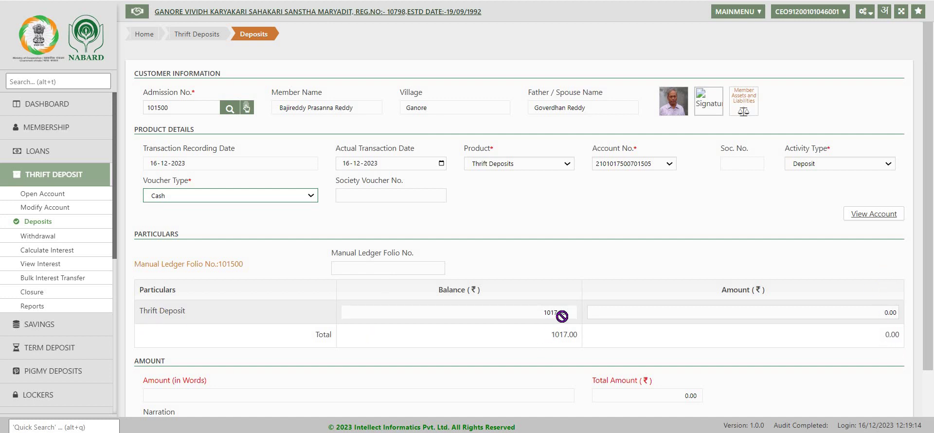
pyautogui.click(869, 314)
pyautogui.write('00')
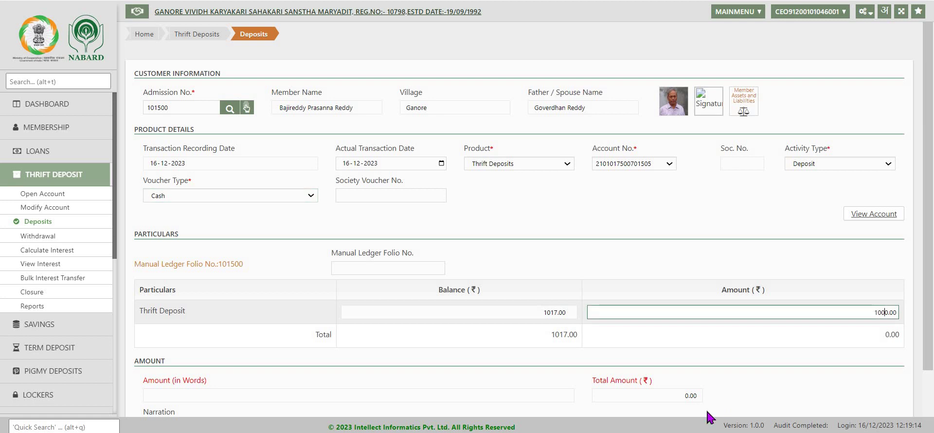
pyautogui.click(805, 404)
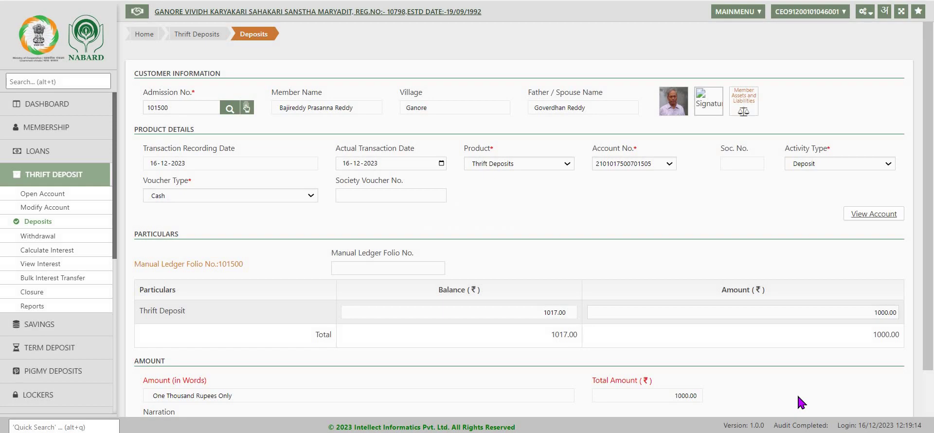
pyautogui.scroll(-3, 383, 393)
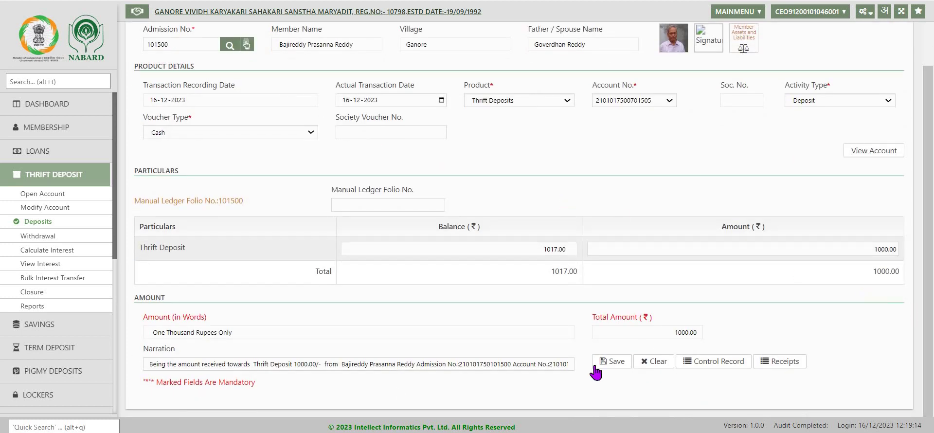
# Save the 1000.00 deposit as voucher 1 and dismiss the print voucher dialog.
pyautogui.click(613, 361)
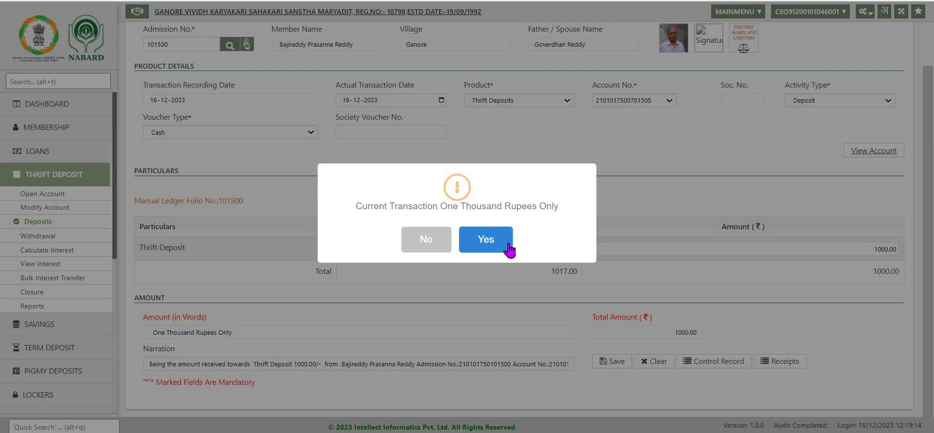
pyautogui.click(491, 242)
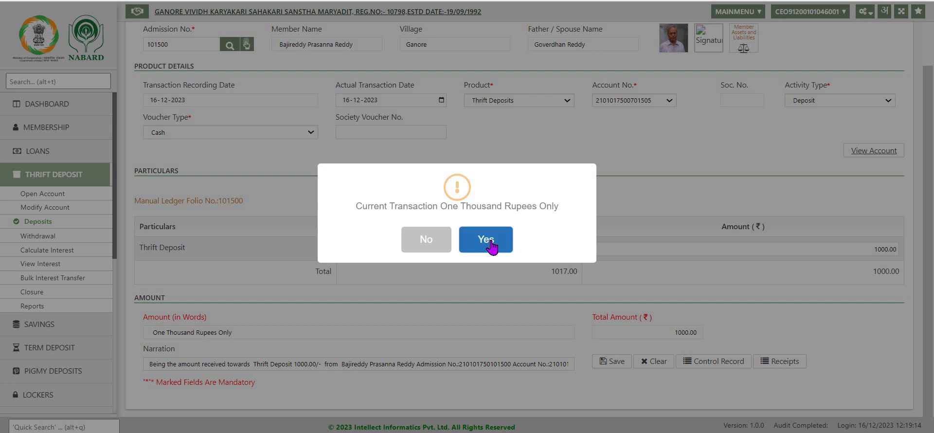
pyautogui.click(491, 244)
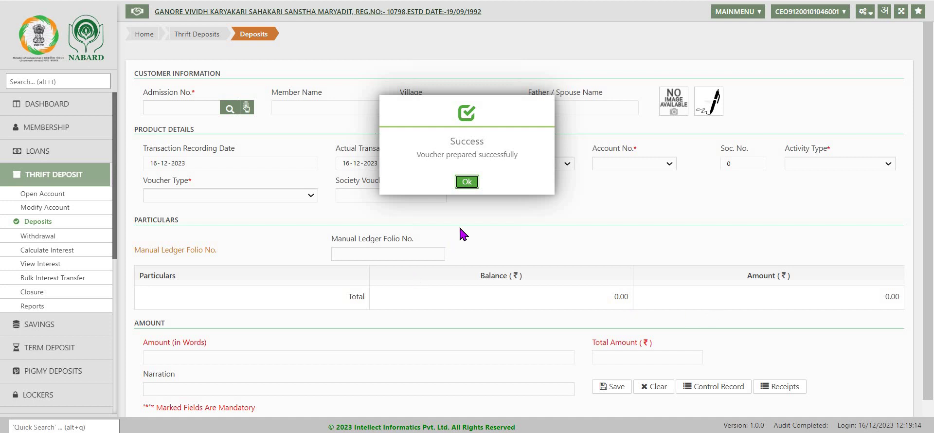
pyautogui.click(467, 182)
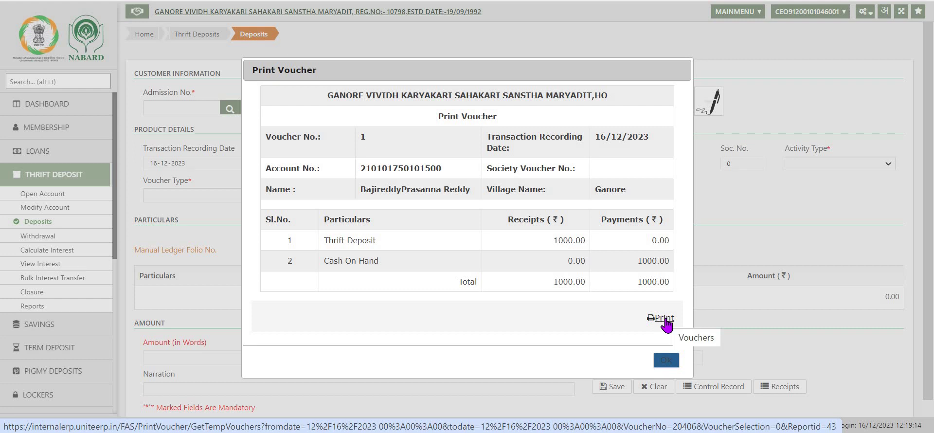
pyautogui.click(662, 361)
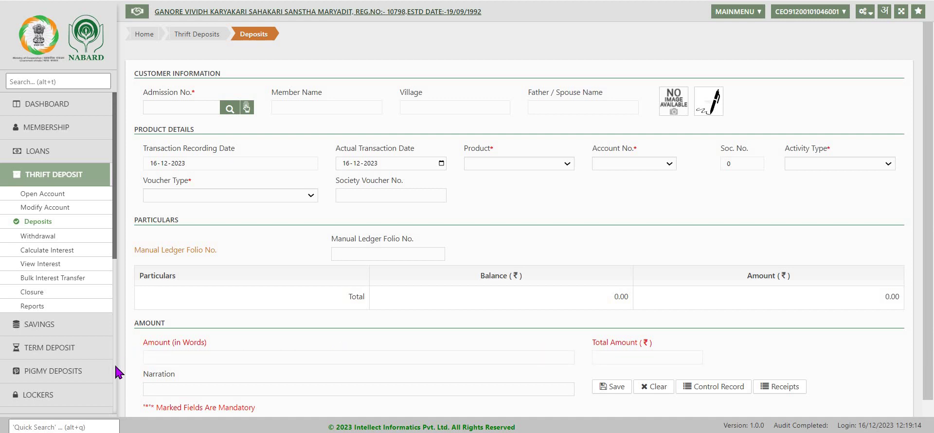
# Delete the pending 1000.00 voucher from the FAS Pass Voucher list.
pyautogui.scroll(-5, 116, 373)
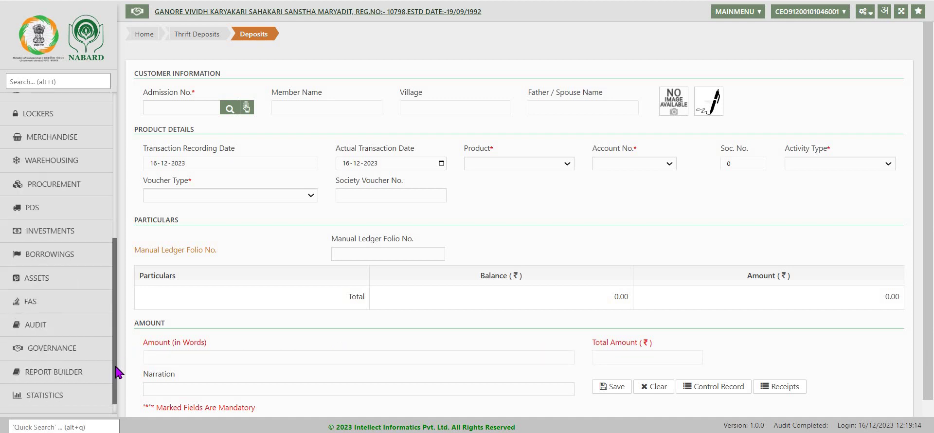
pyautogui.click(52, 306)
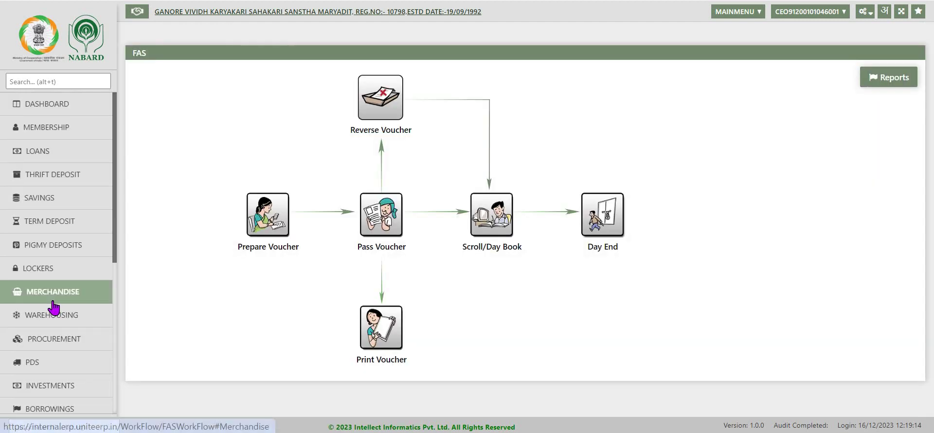
pyautogui.click(385, 228)
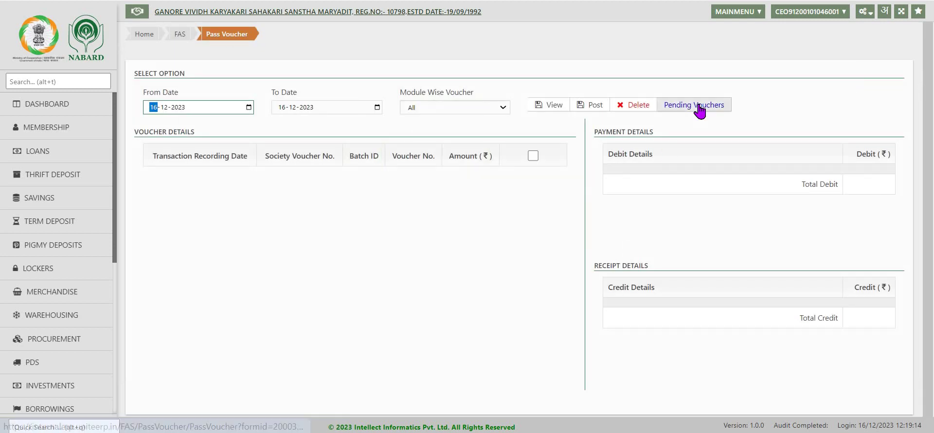
pyautogui.click(553, 108)
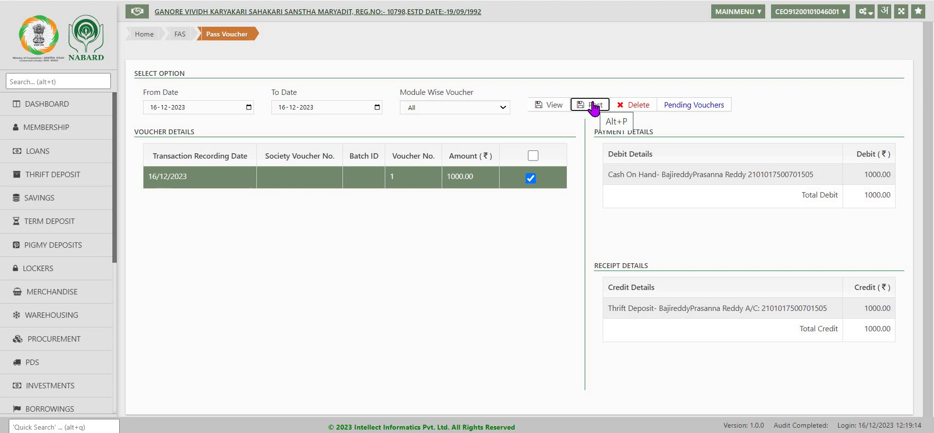
pyautogui.click(640, 105)
pyautogui.click(468, 179)
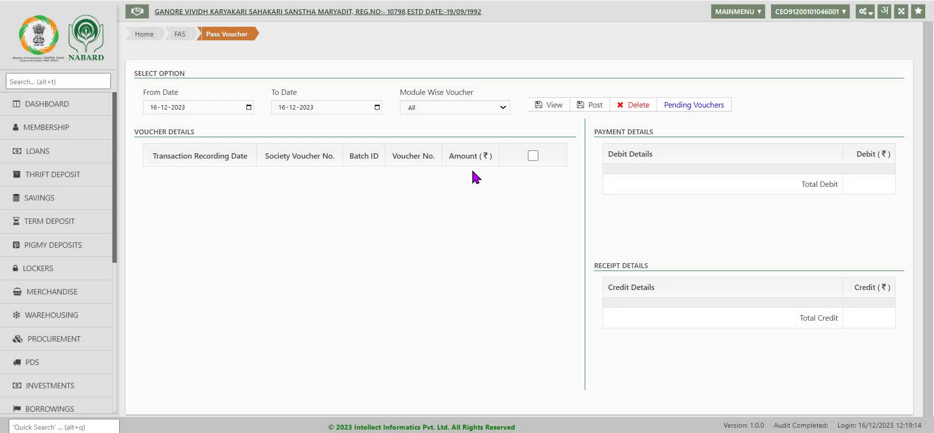
pyautogui.click(137, 36)
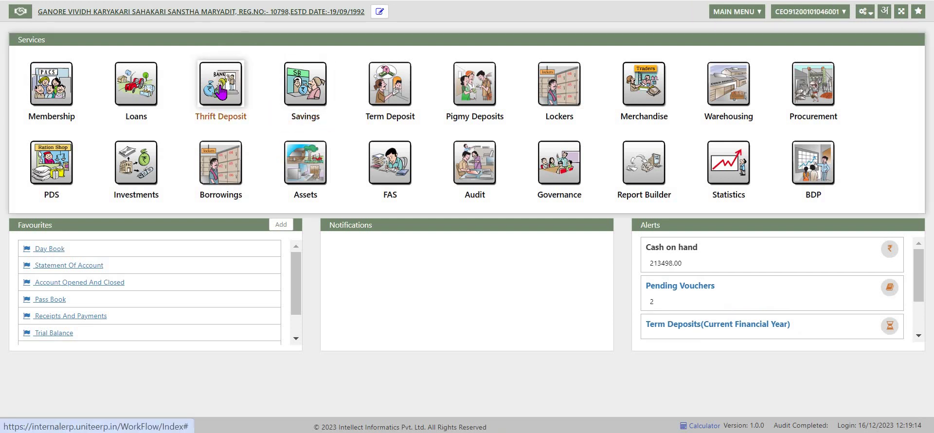
pyautogui.click(221, 91)
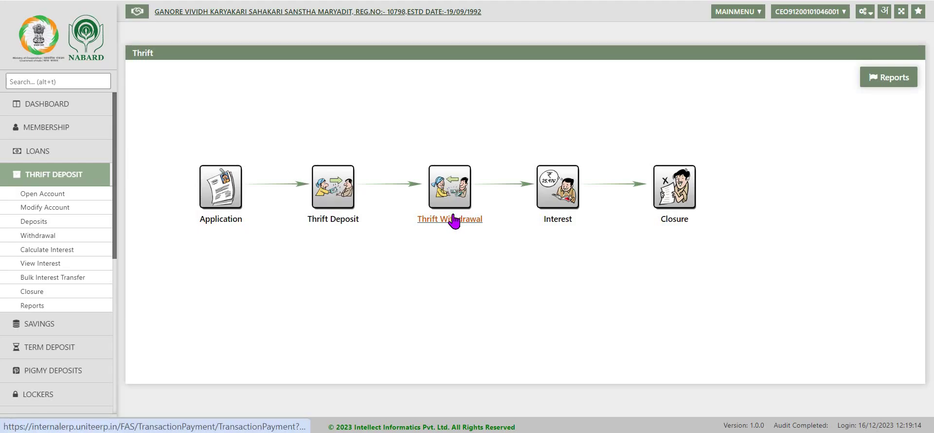
pyautogui.click(454, 220)
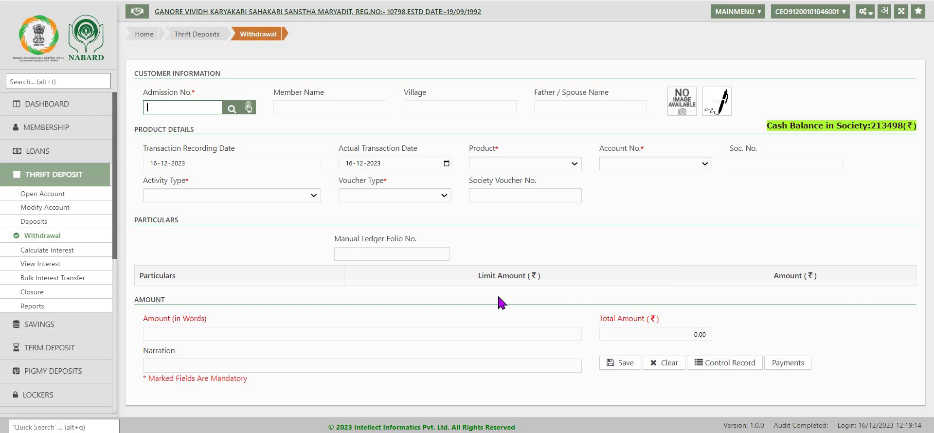
pyautogui.write('101500')
pyautogui.press('Return')
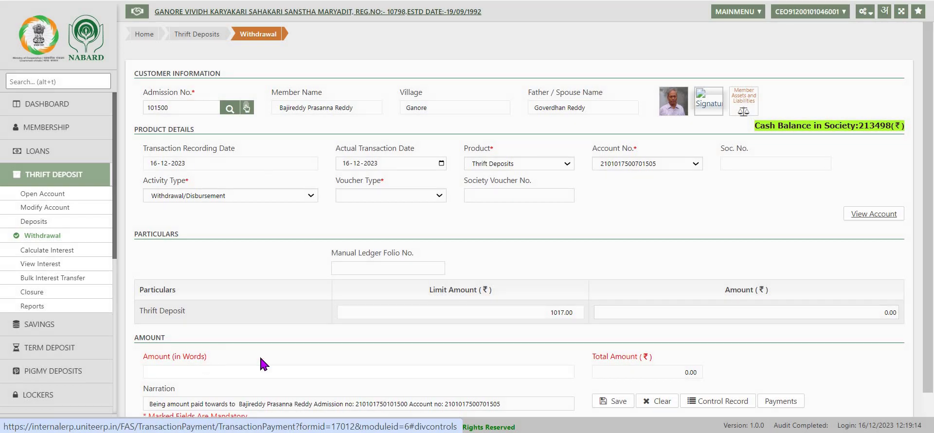
pyautogui.click(863, 313)
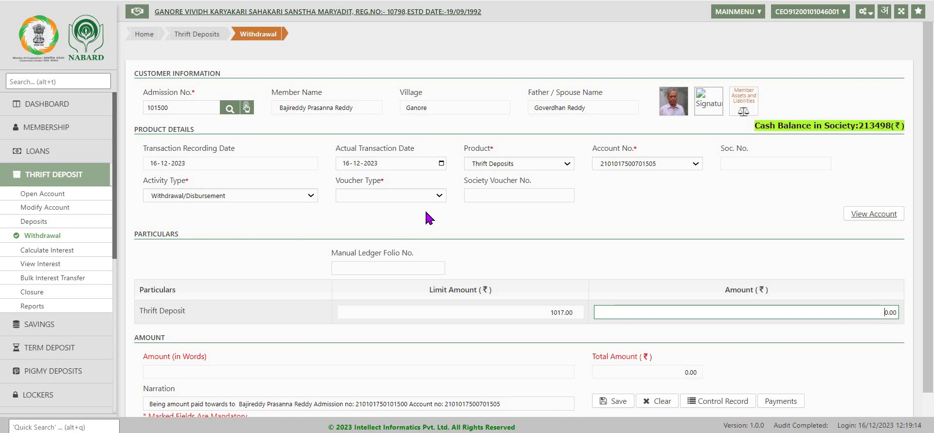
pyautogui.click(439, 194)
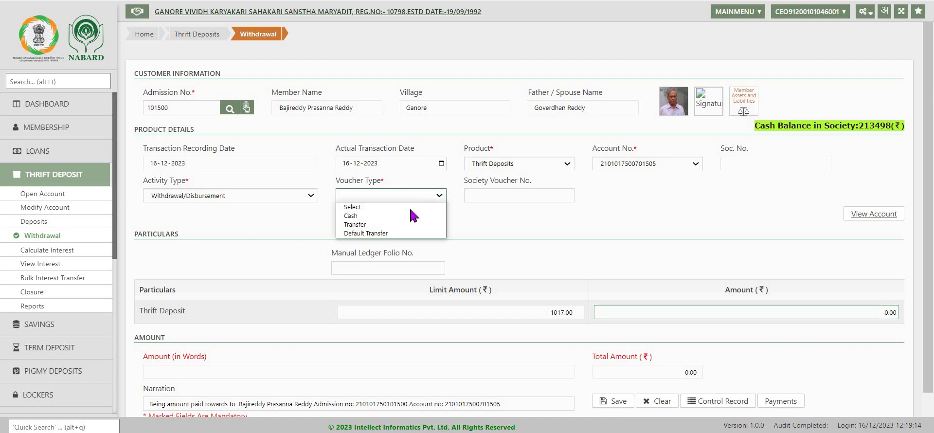
pyautogui.click(368, 216)
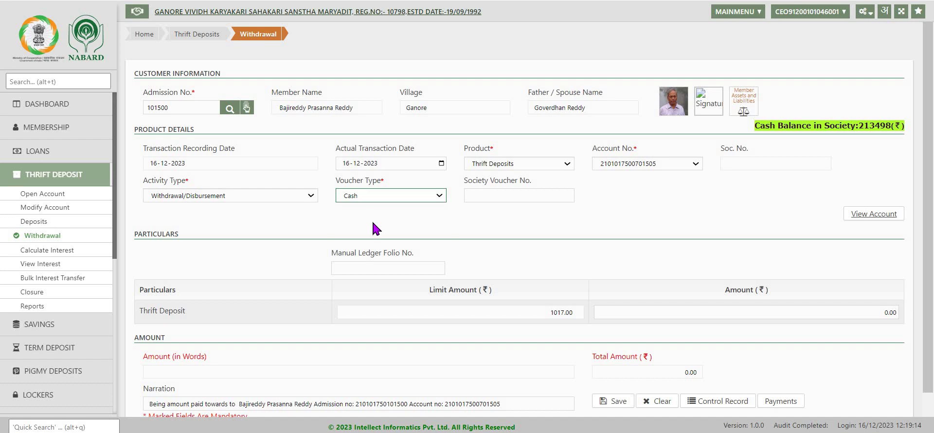
pyautogui.click(866, 312)
pyautogui.write('500')
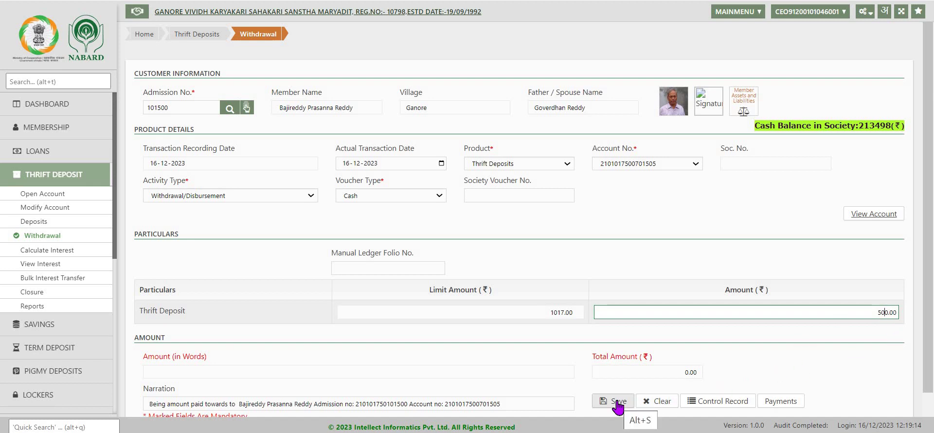
# Save the 500.00 withdrawal as voucher 2 and close the print preview.
pyautogui.click(617, 402)
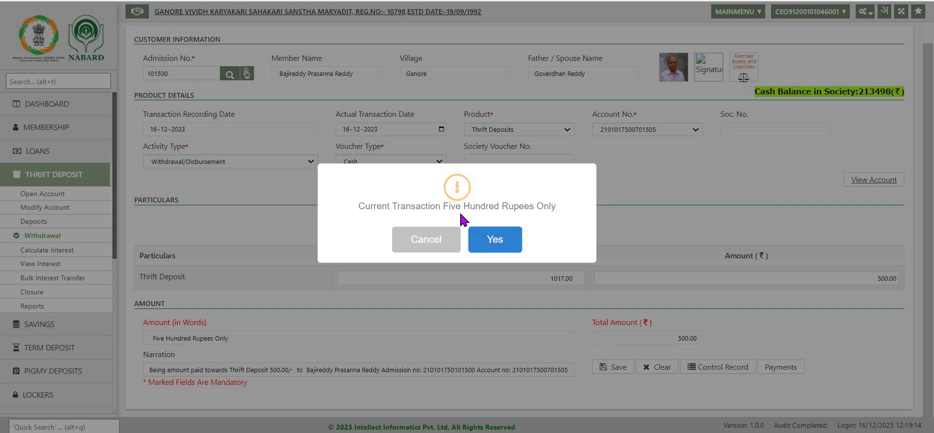
pyautogui.click(496, 241)
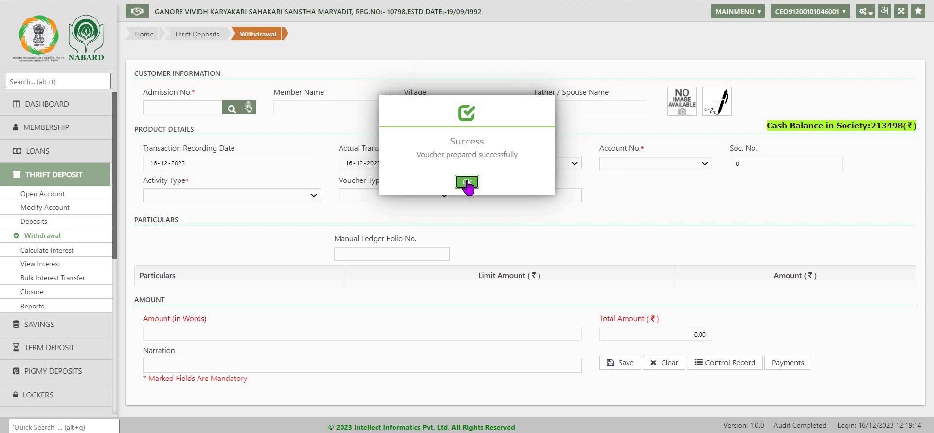
pyautogui.click(467, 182)
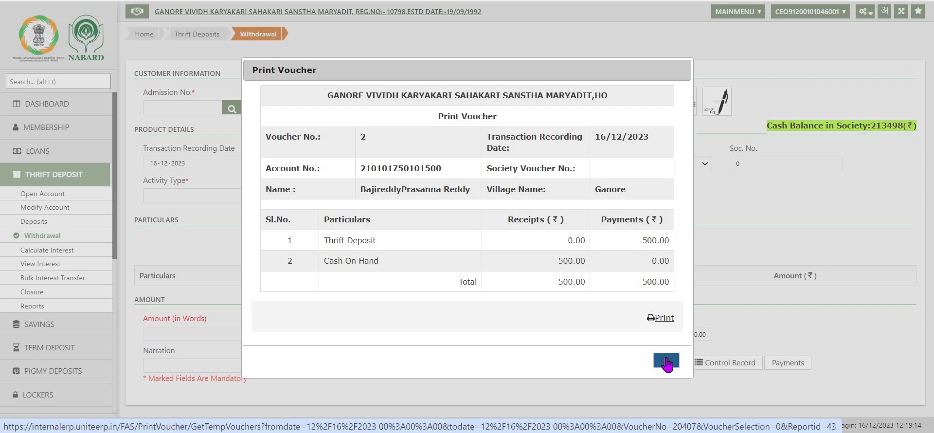
pyautogui.click(666, 362)
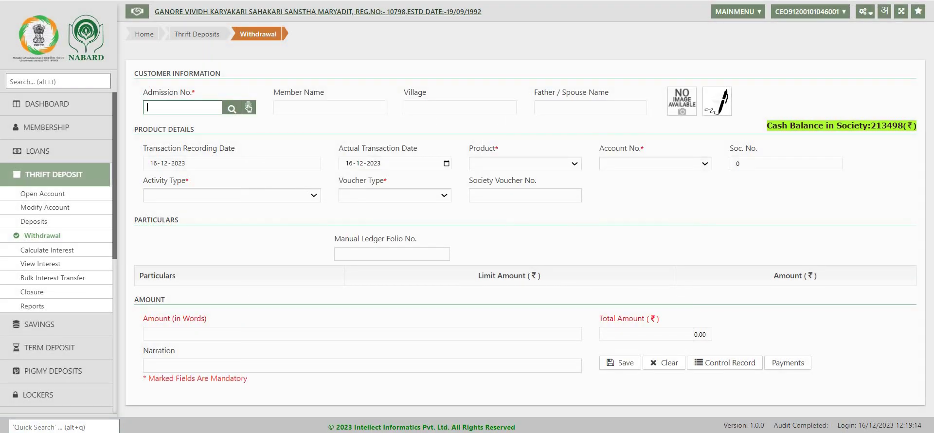
pyautogui.click(116, 400)
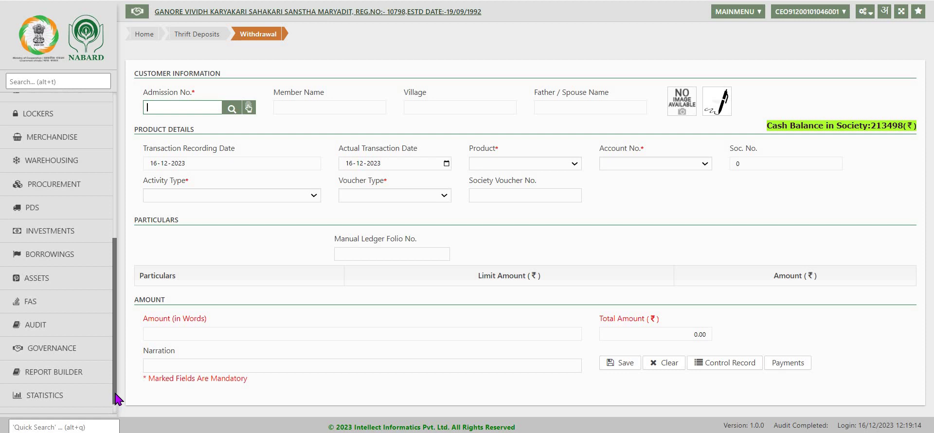
# Calculate rounded 4% interest for Thrift Deposits through 31-03-2024, then close the status window.
pyautogui.click(558, 190)
pyautogui.moveTo(52, 250)
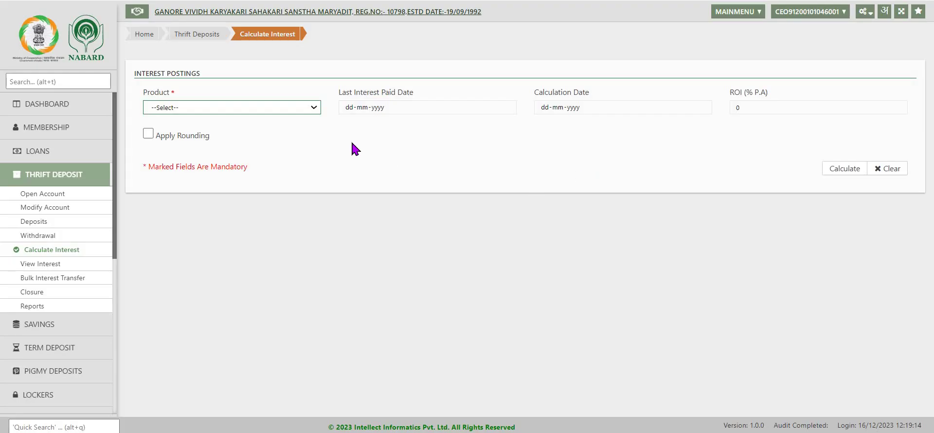
pyautogui.click(314, 109)
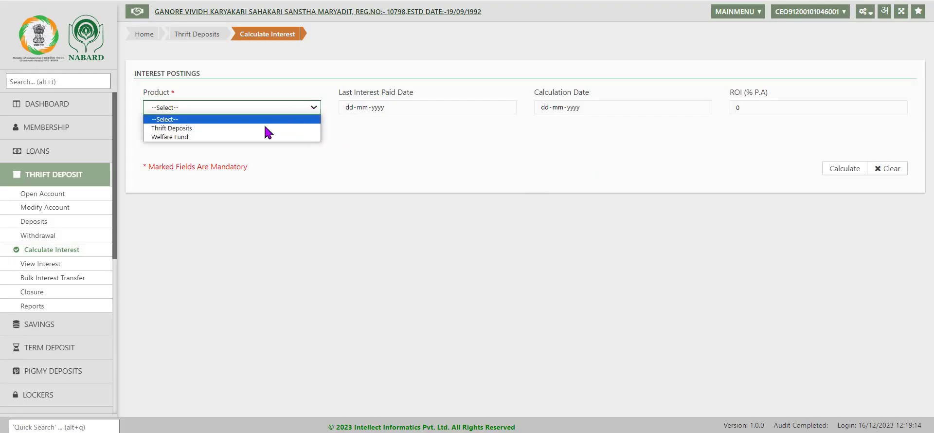
pyautogui.click(267, 128)
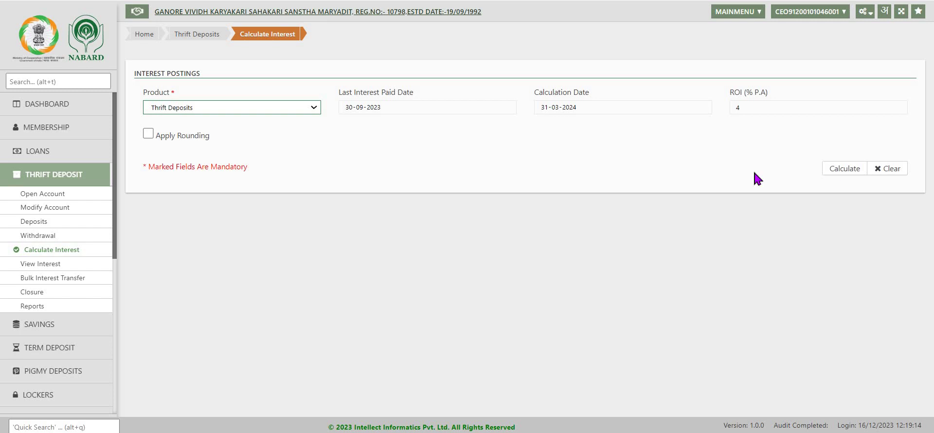
pyautogui.click(148, 135)
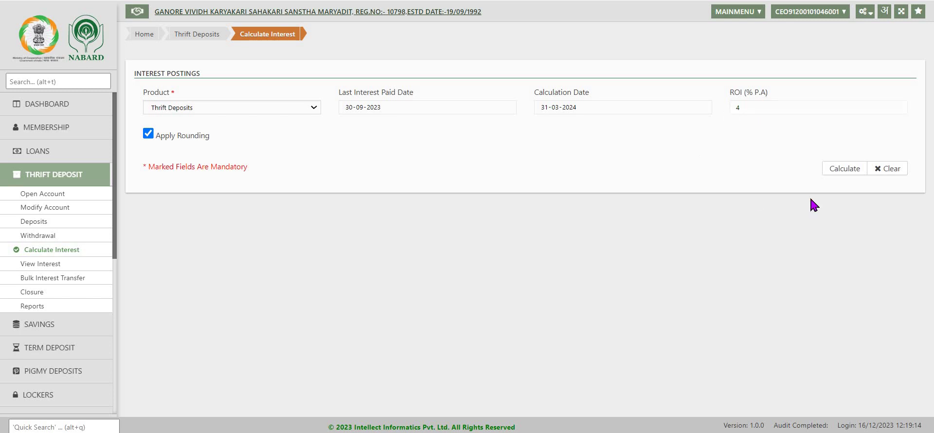
pyautogui.click(840, 170)
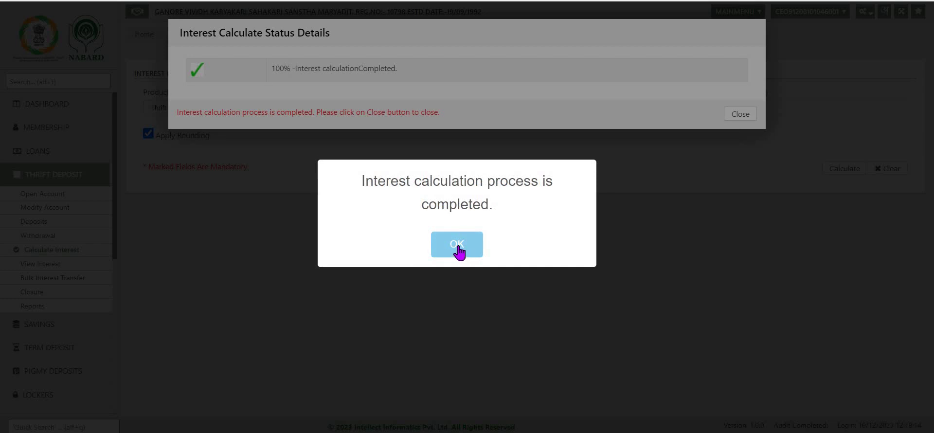
pyautogui.click(458, 246)
pyautogui.click(740, 114)
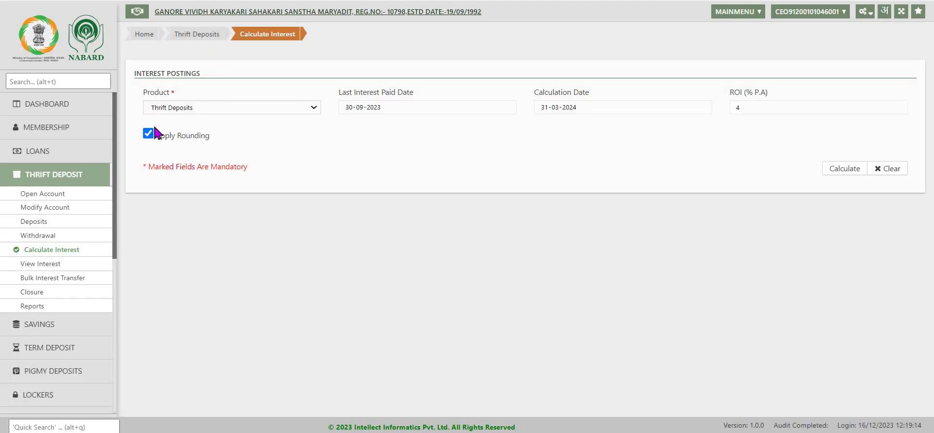
# Open Thrift Deposit for admission 1500 and decline posting the pending transaction.
pyautogui.click(144, 34)
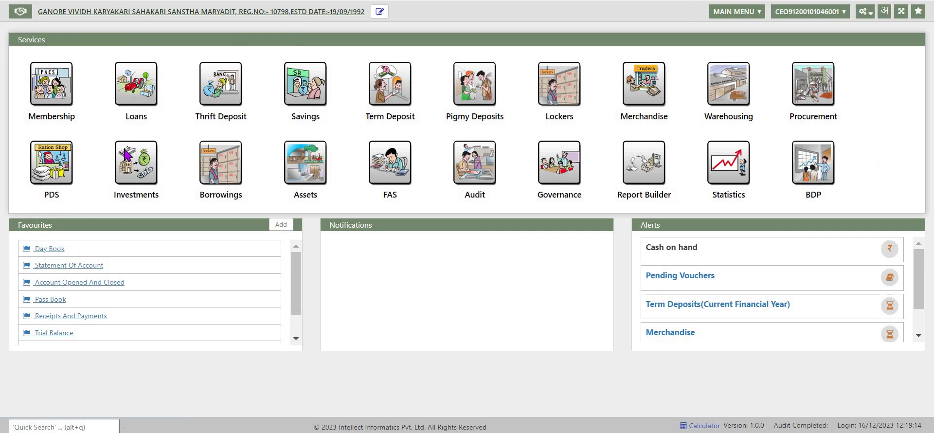
pyautogui.click(218, 86)
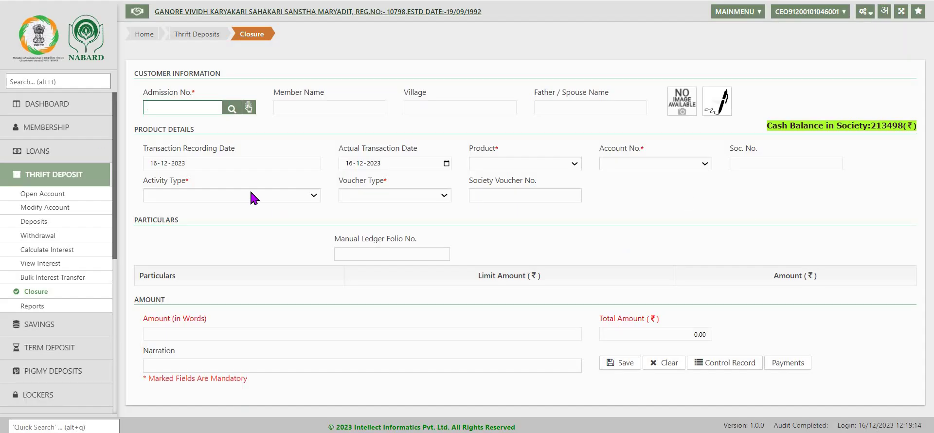
pyautogui.write('1015')
pyautogui.write('00')
pyautogui.press('Tab')
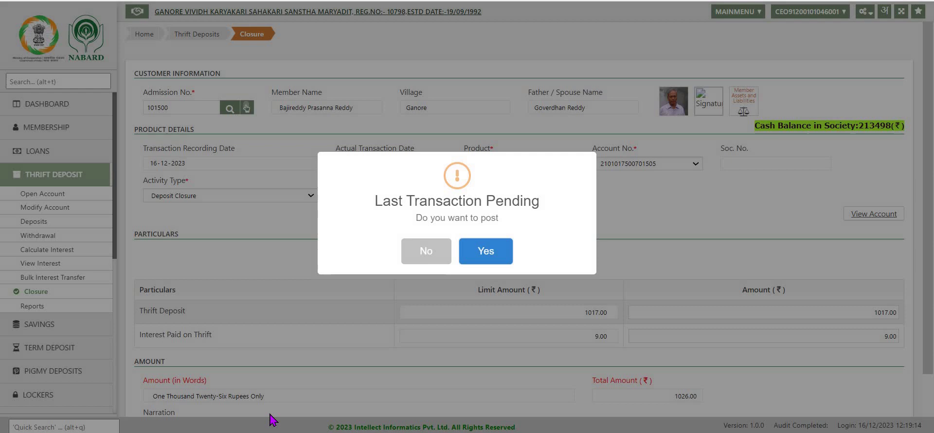
pyautogui.click(485, 251)
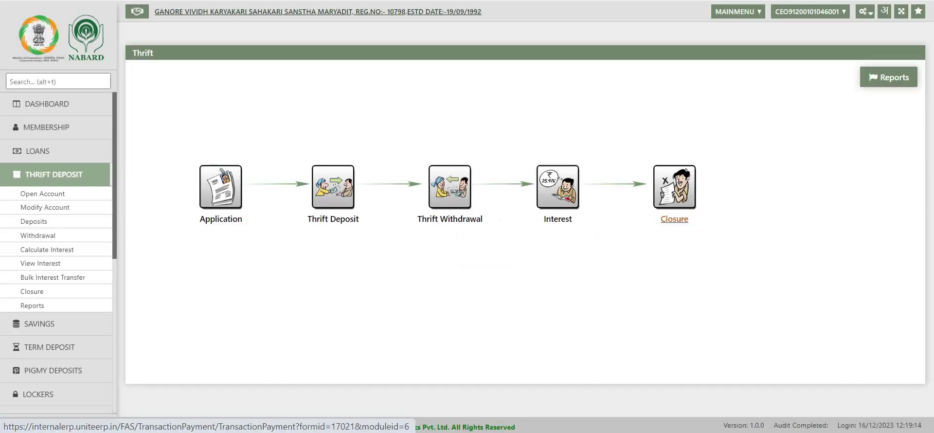
pyautogui.click(689, 209)
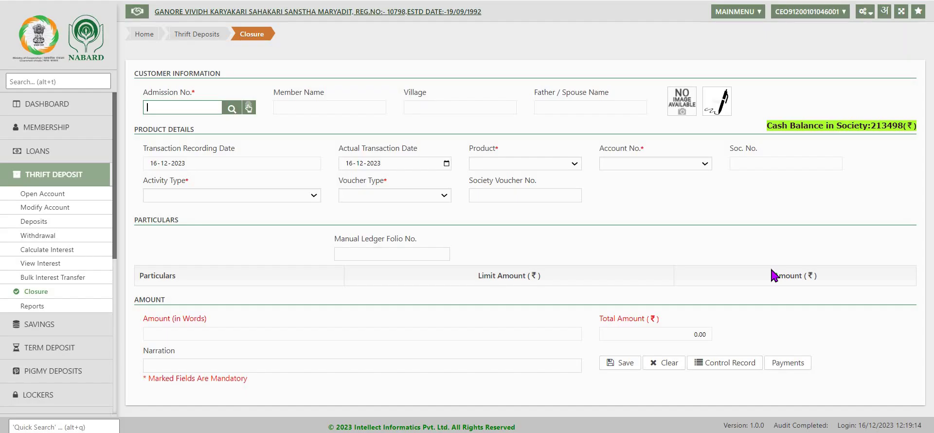
pyautogui.write('10')
pyautogui.write('1500')
pyautogui.press('Tab')
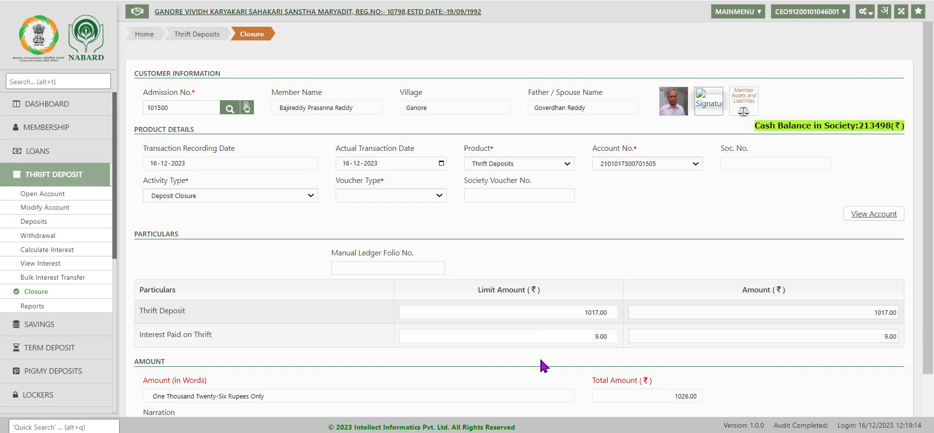
pyautogui.scroll(-2, 439, 141)
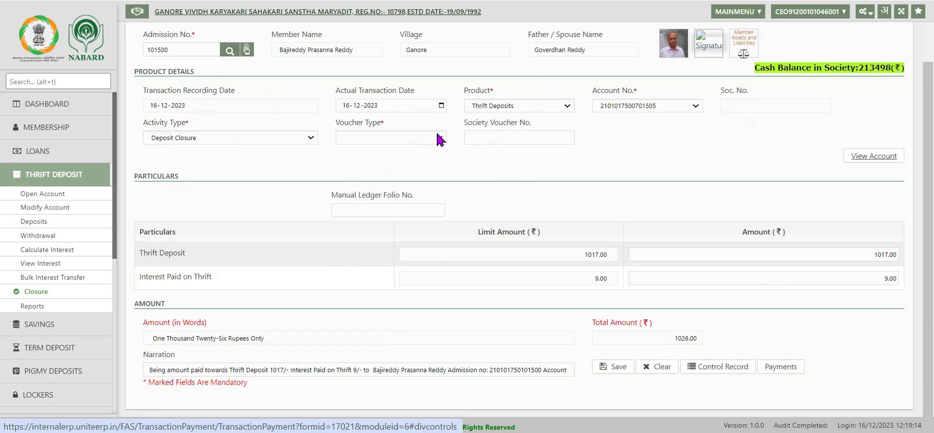
pyautogui.click(439, 140)
pyautogui.click(373, 155)
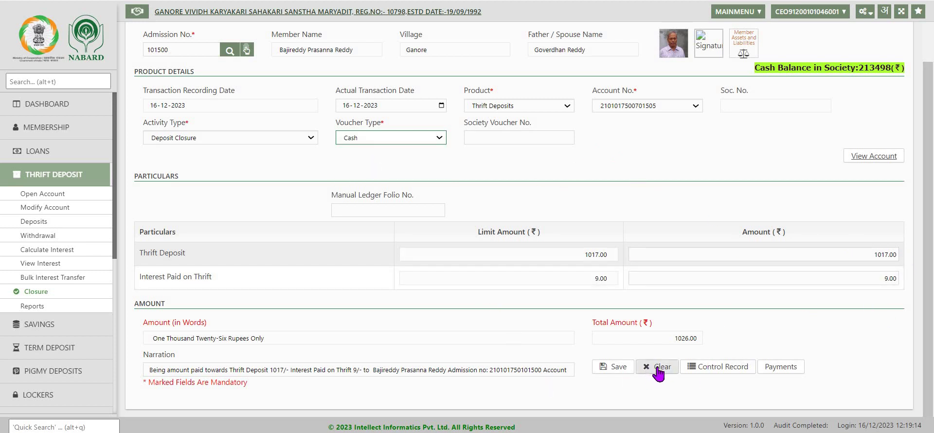
pyautogui.click(613, 367)
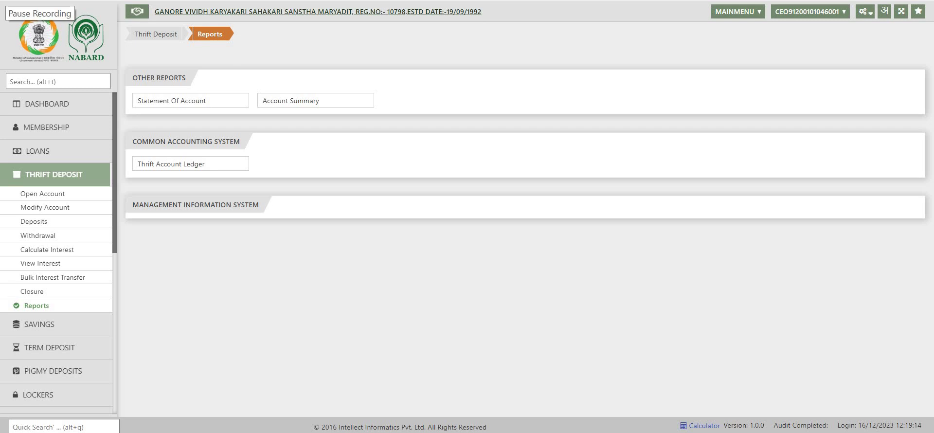
# Open the Statement of Account report for Thrift Deposits.
pyautogui.click(189, 104)
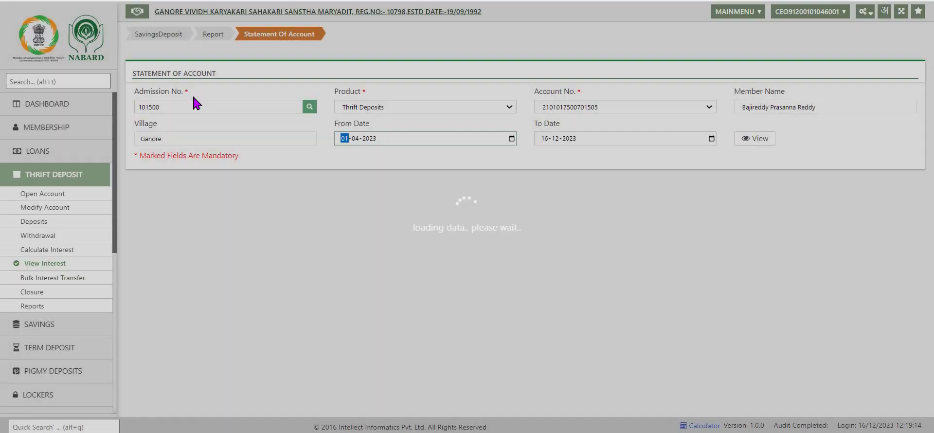